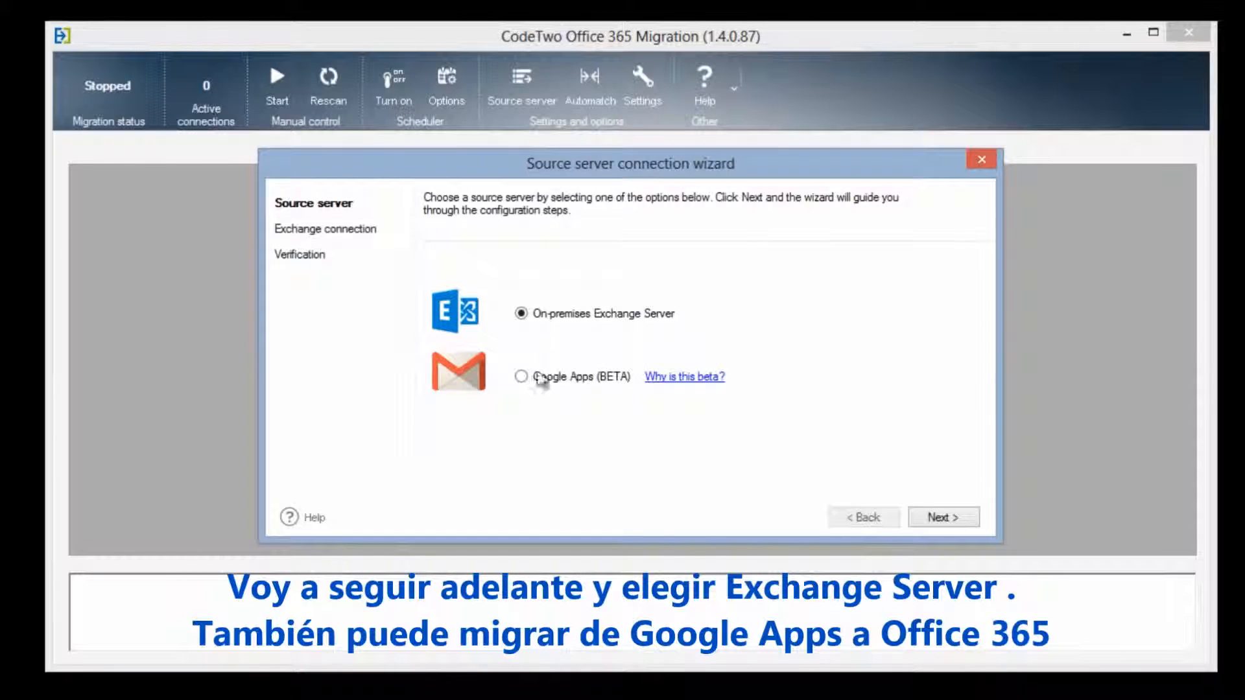
Connect to source server VM-W03-E03-1 using the Administrator mailbox.
click(939, 518)
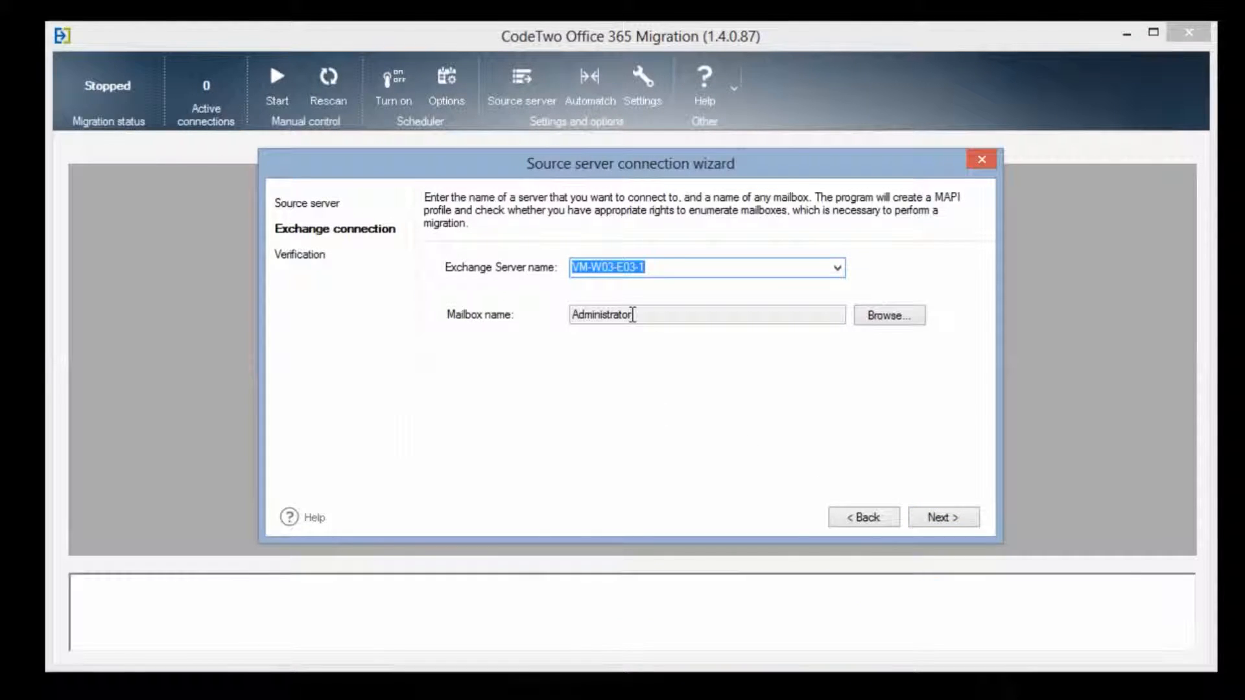
click(651, 315)
double_click(584, 315)
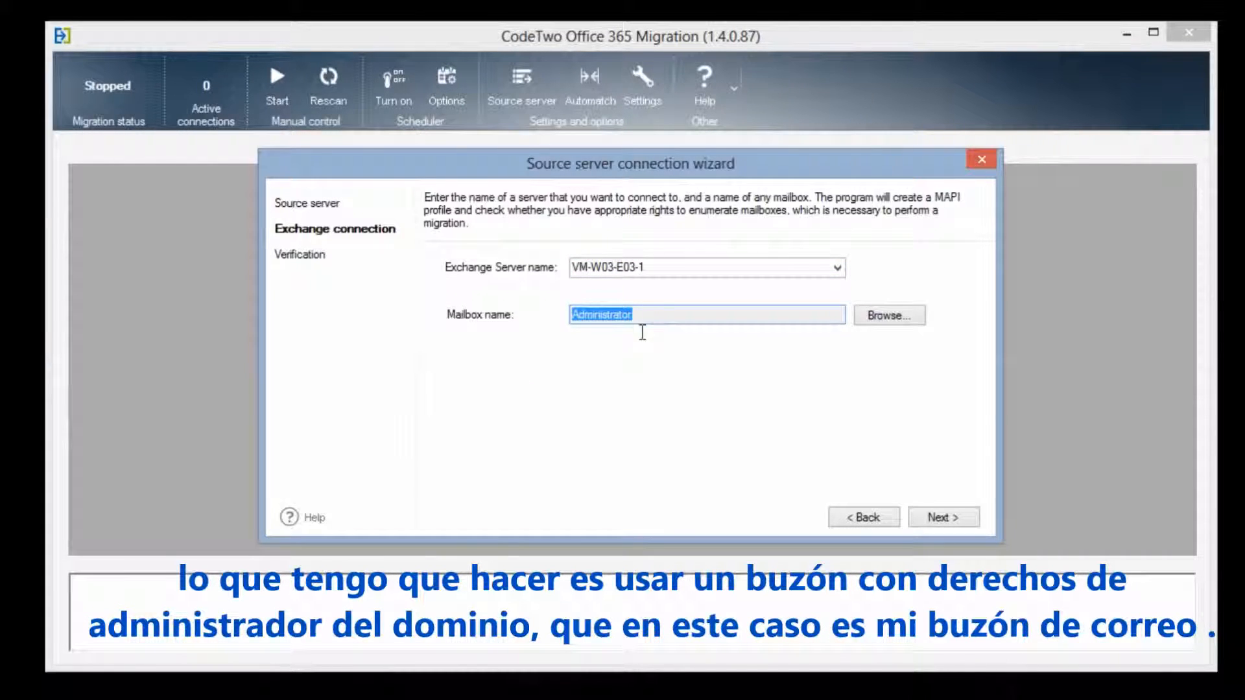
click(947, 519)
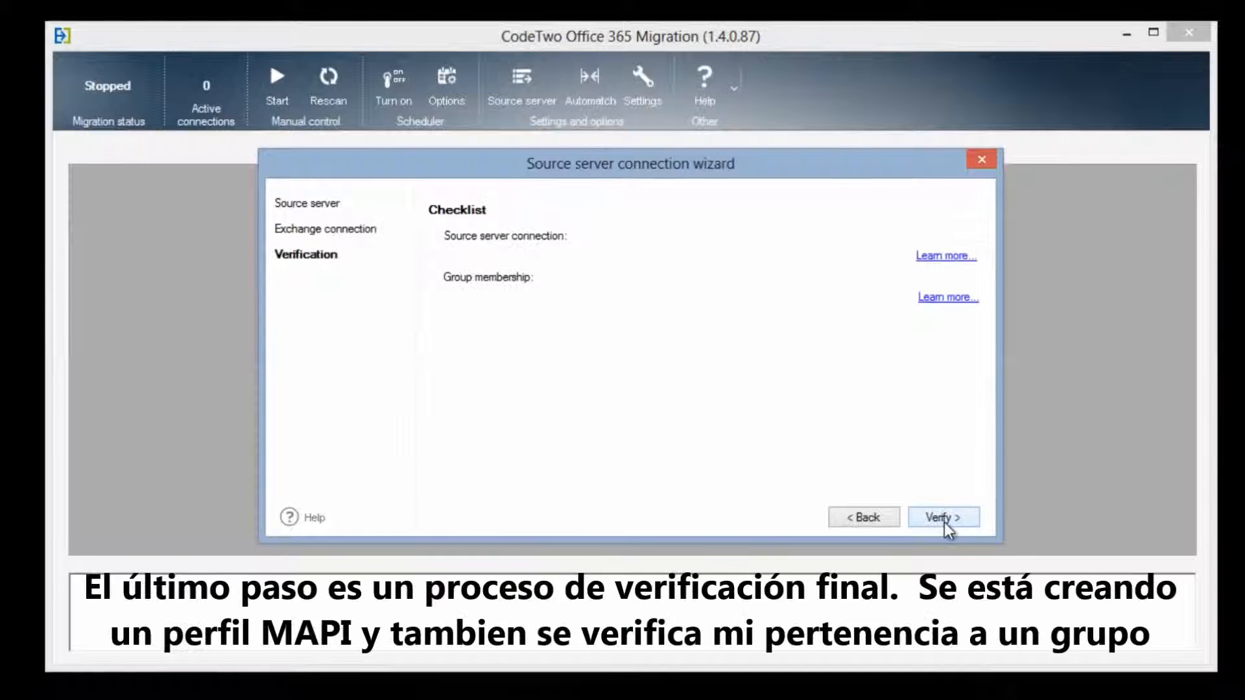
Verify the source connection, load the 18 mailboxes, and select the Administrator row.
click(939, 518)
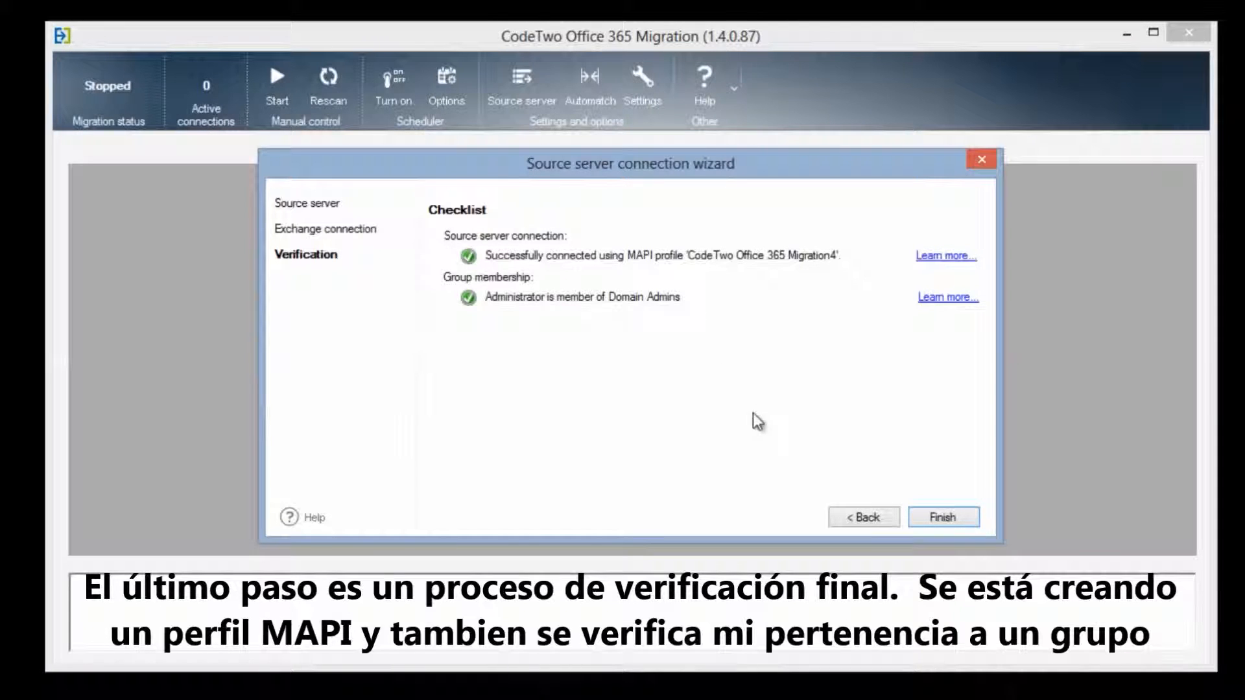
click(952, 526)
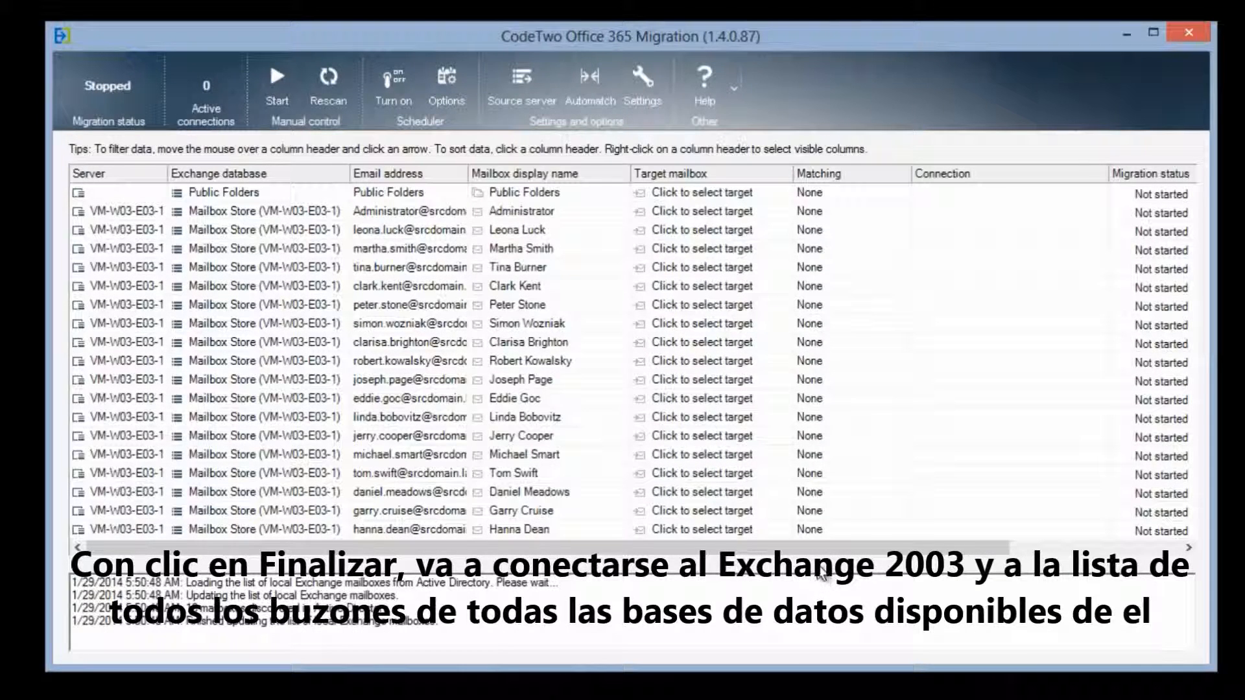
drag(887, 547, 765, 563)
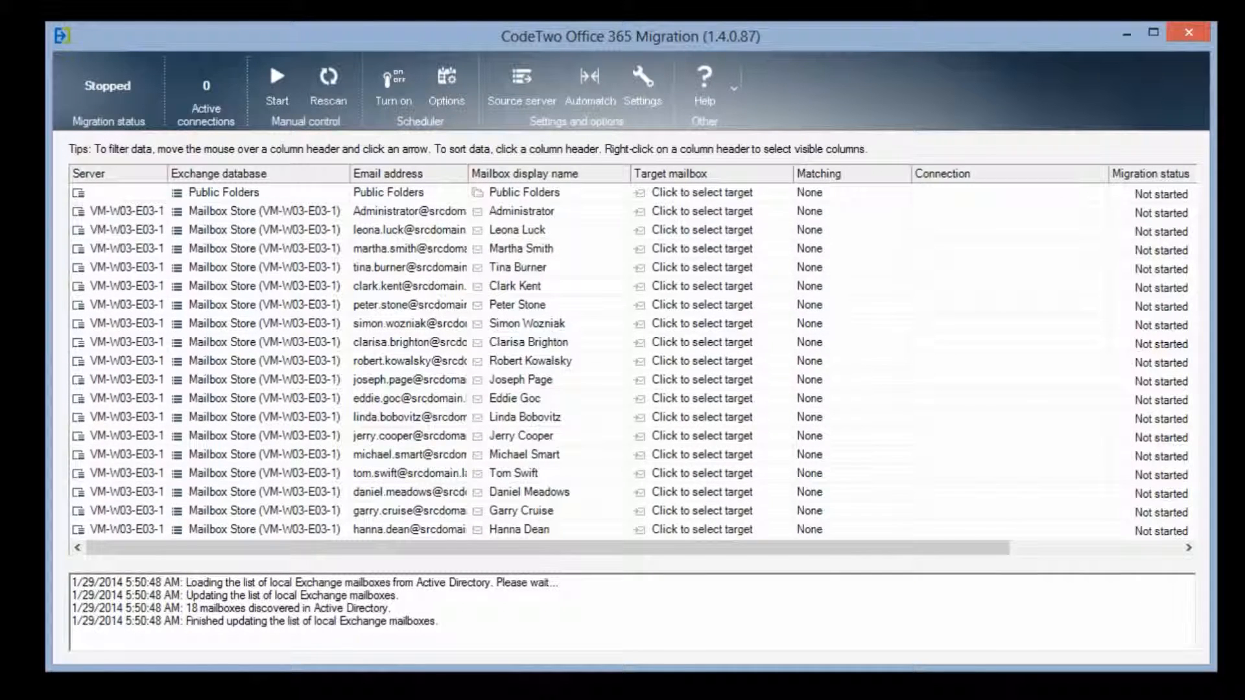
click(726, 213)
For Administrator's target, enter the Office 365 admin e-mail and password.
click(731, 217)
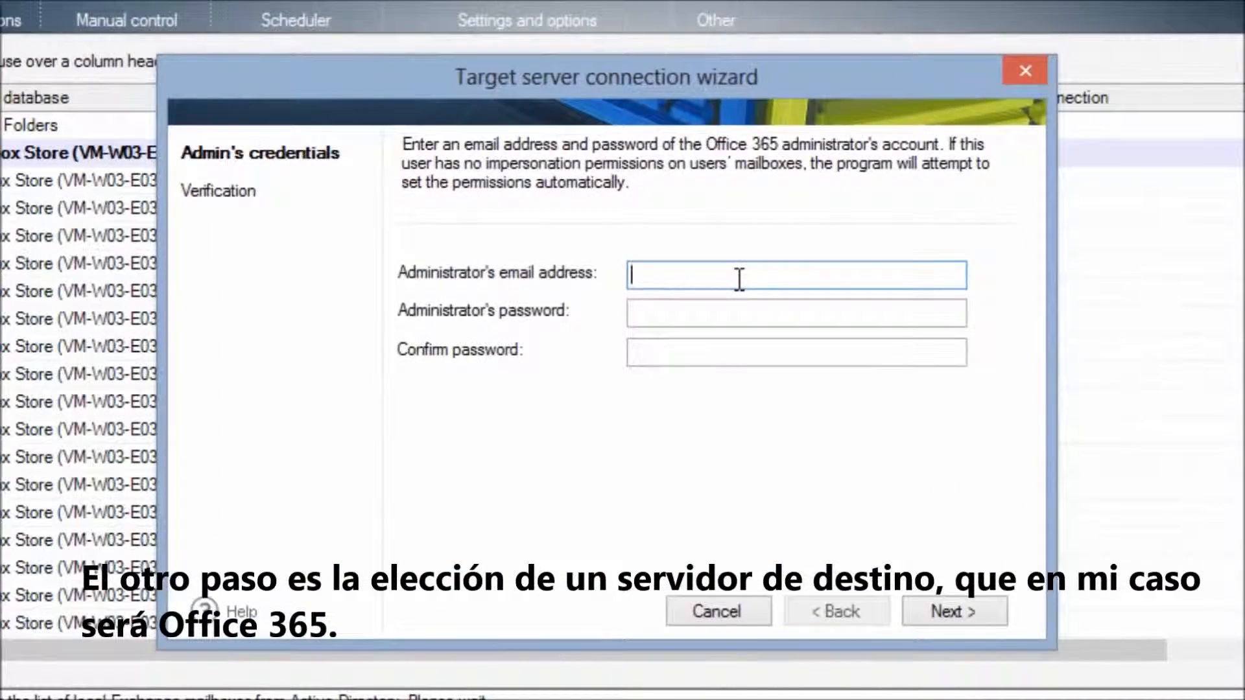
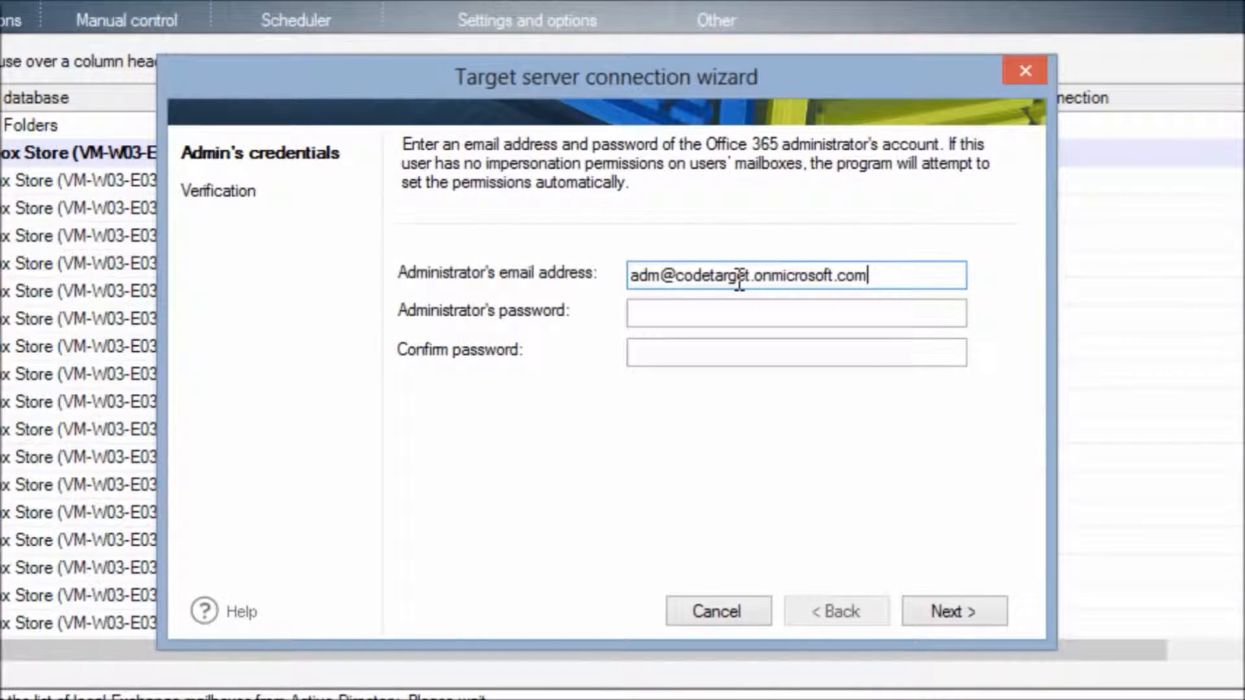
click(644, 318)
text(************)
key(Tab)
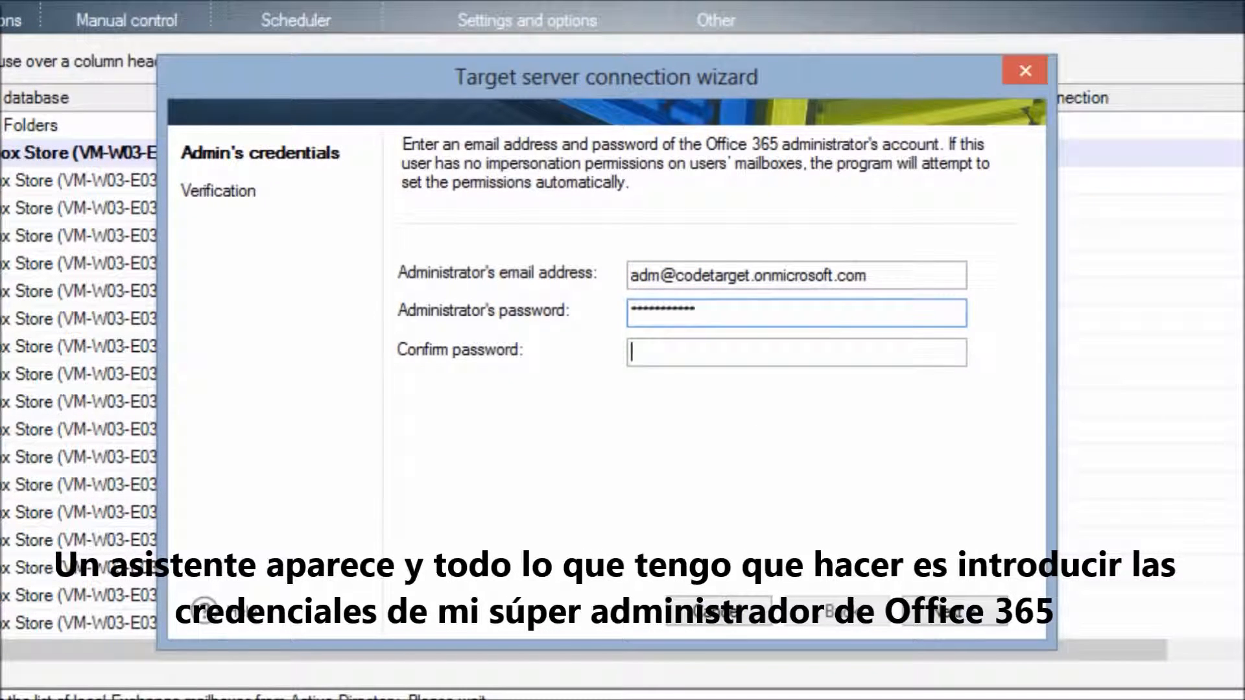
text(************)
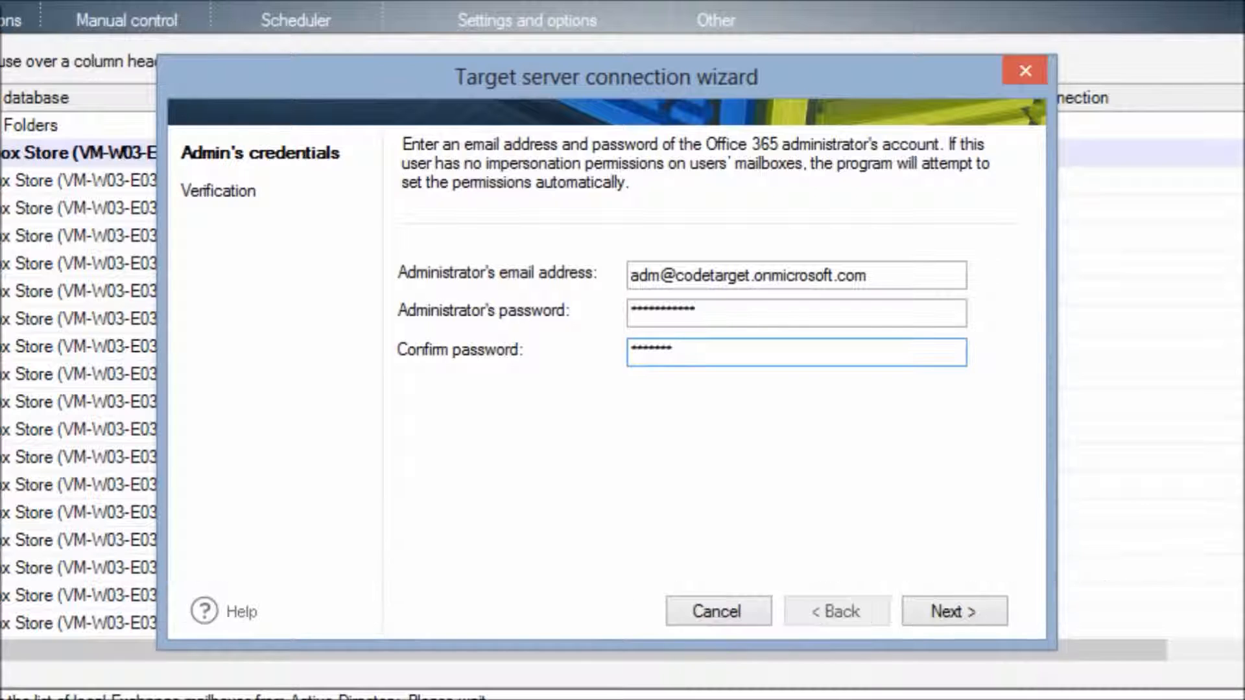
Verify the Office 365 target server connection and complete the wizard.
click(967, 608)
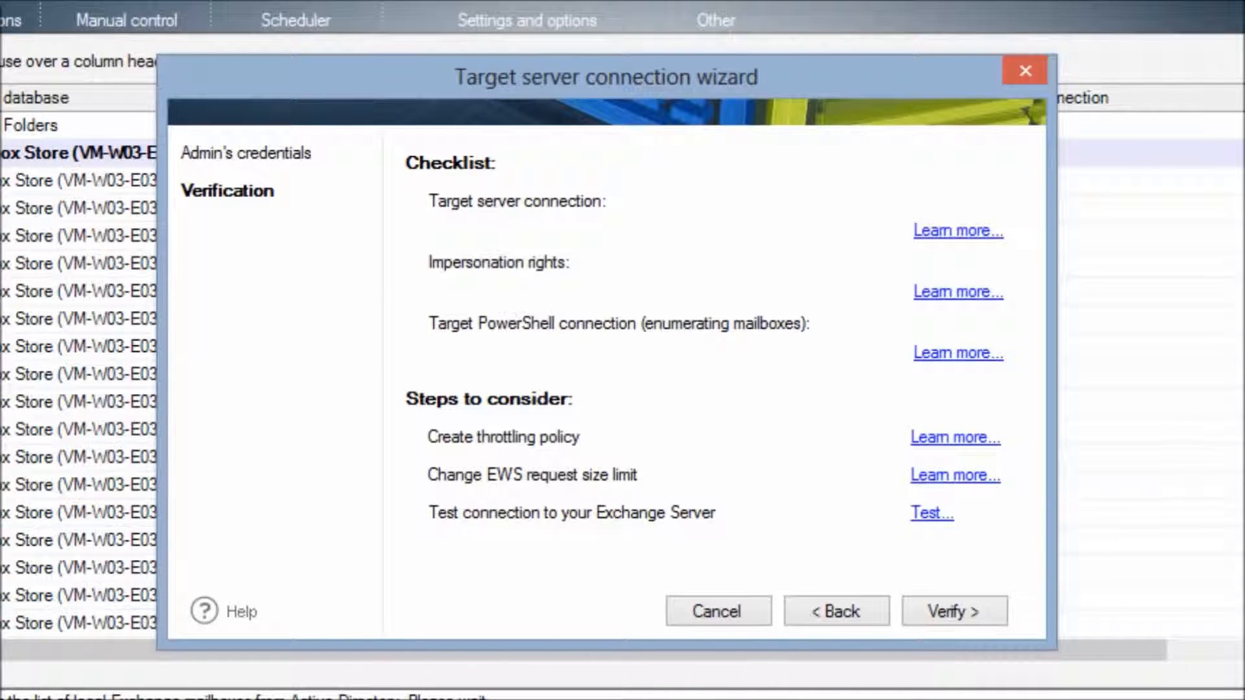
click(967, 609)
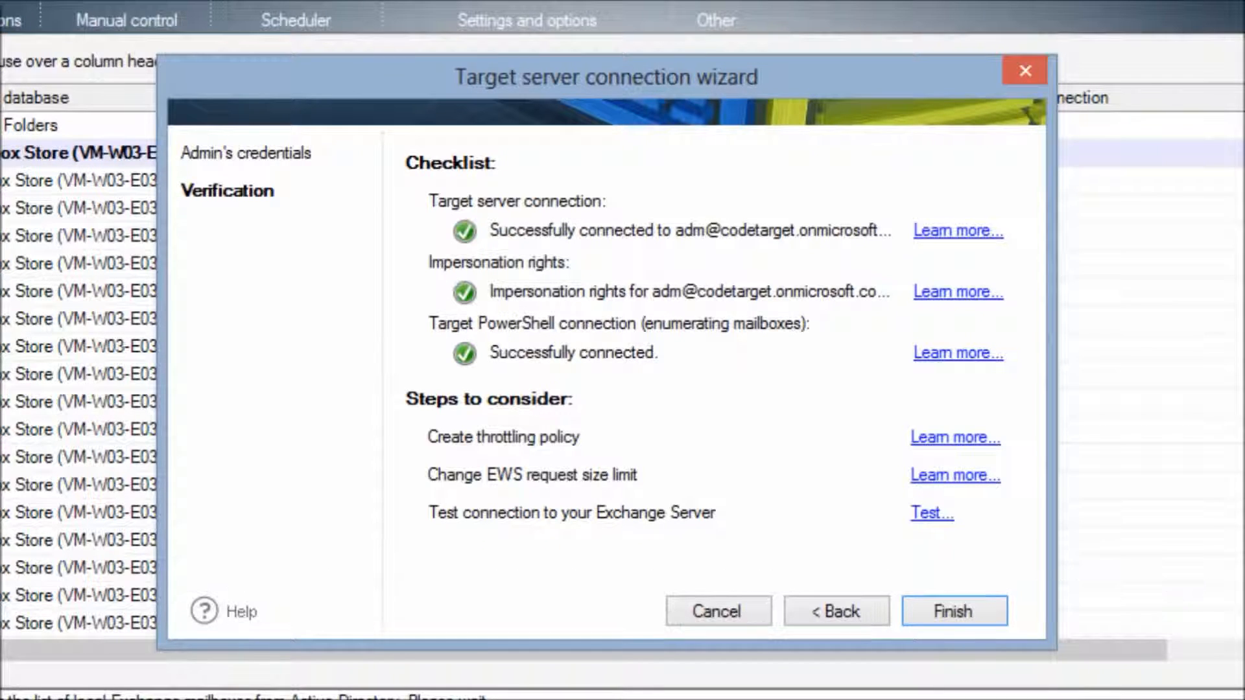
click(956, 612)
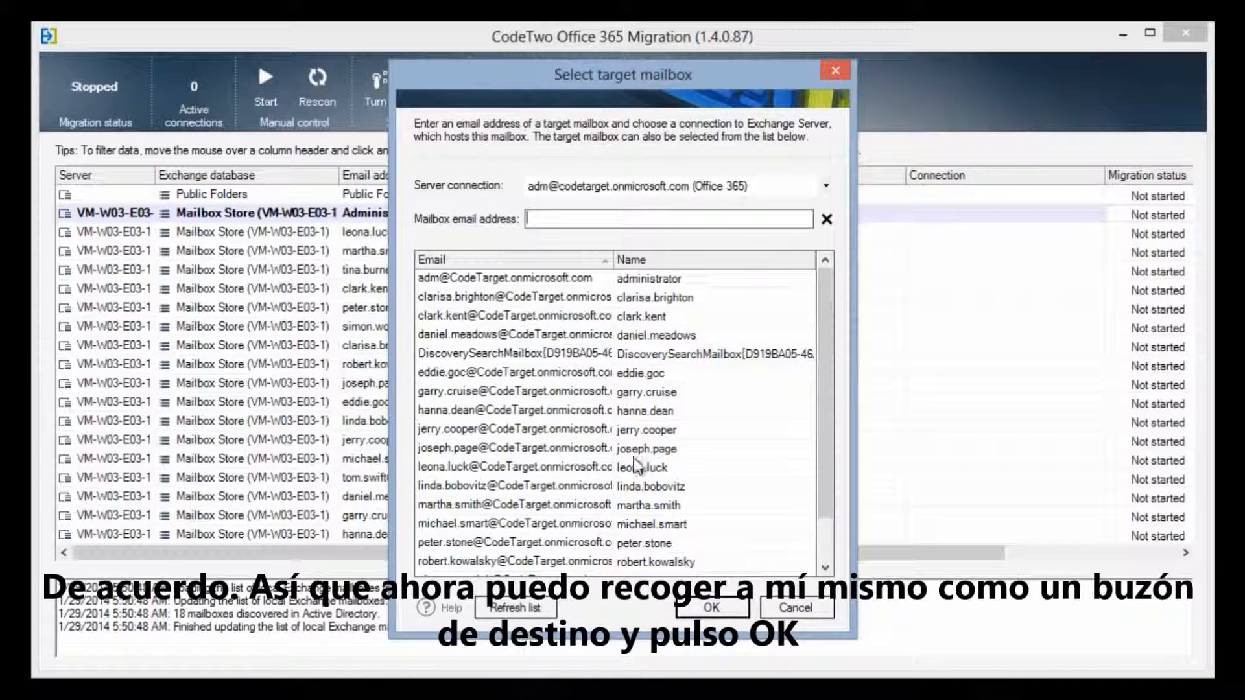
Choose the administrator's Office 365 mailbox as the Administrator target.
click(674, 279)
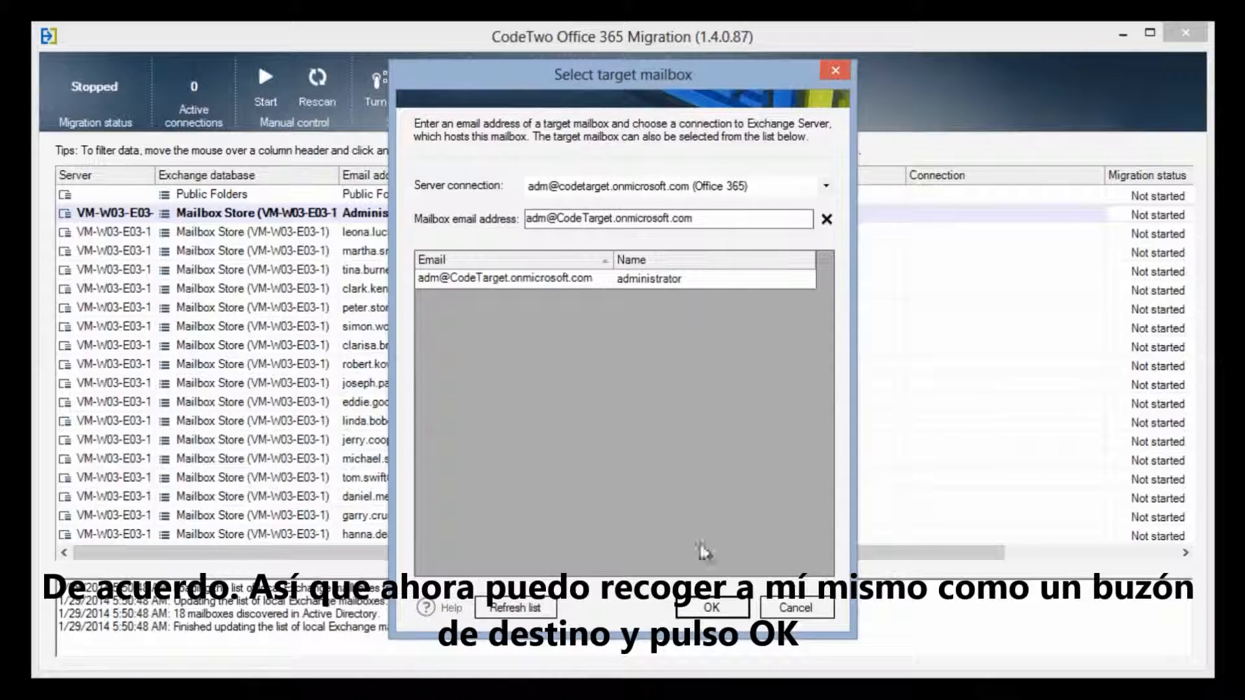
click(727, 608)
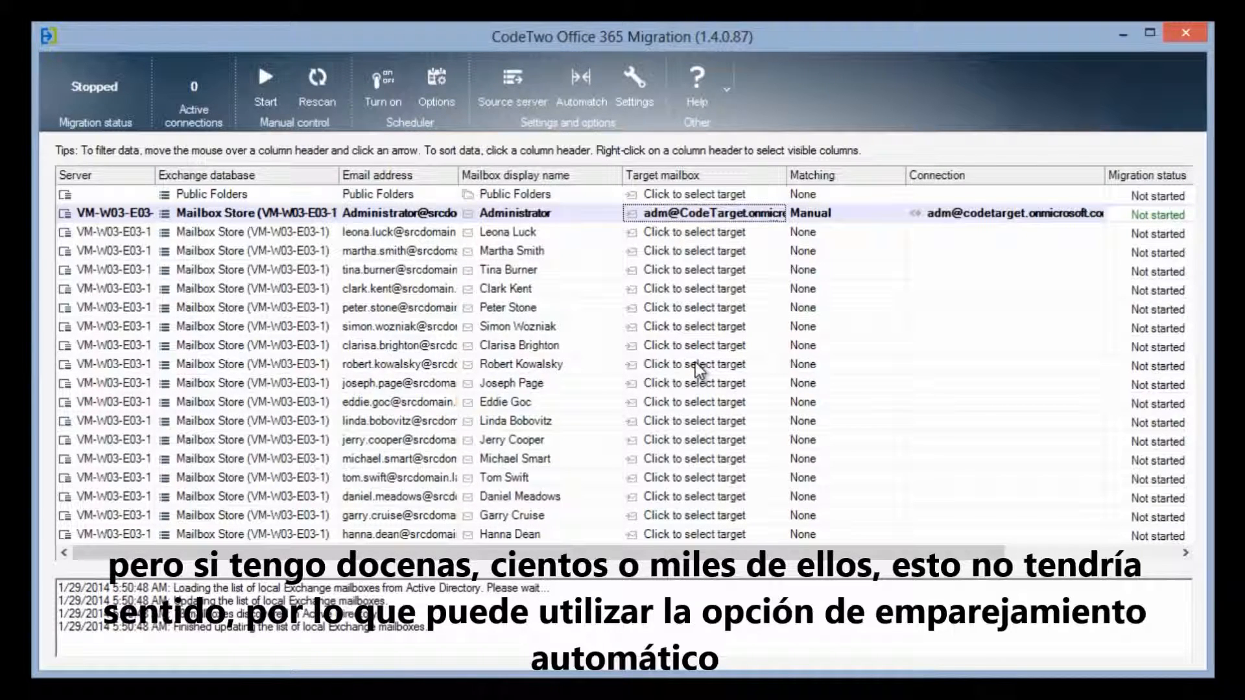
Automatch all mailboxes to Office 365 targets (17 matched, 2 unmatched) and view the report.
key(ctrl+a)
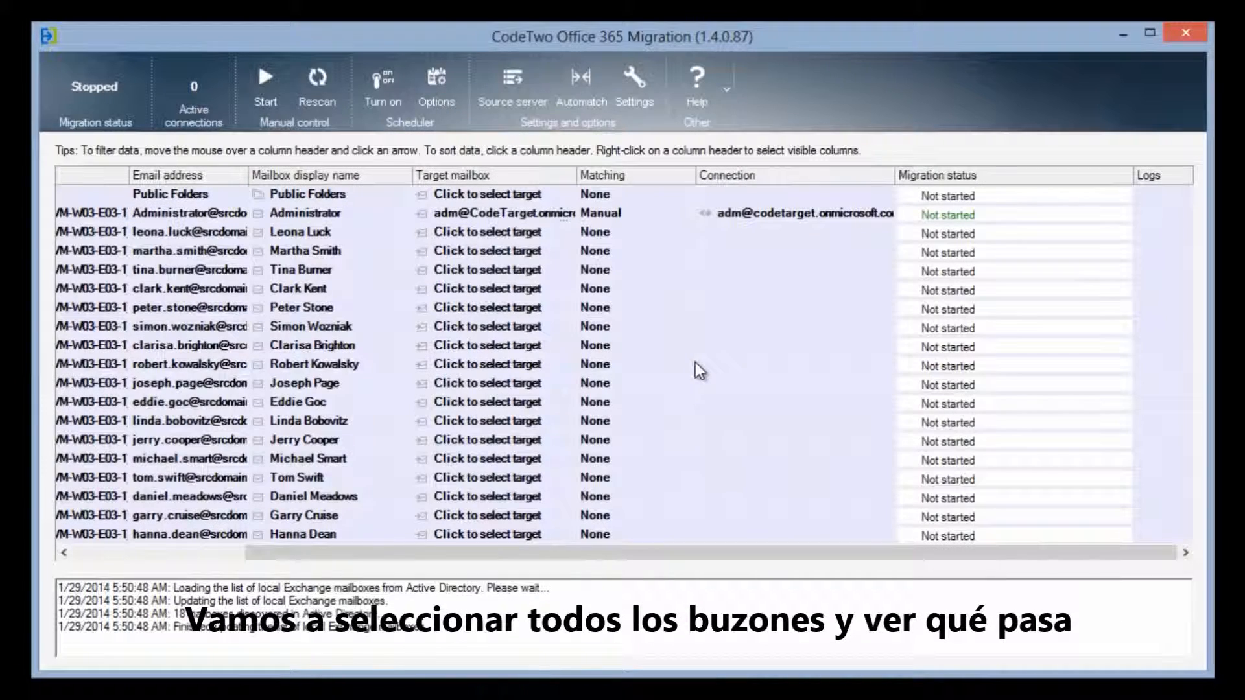
click(583, 94)
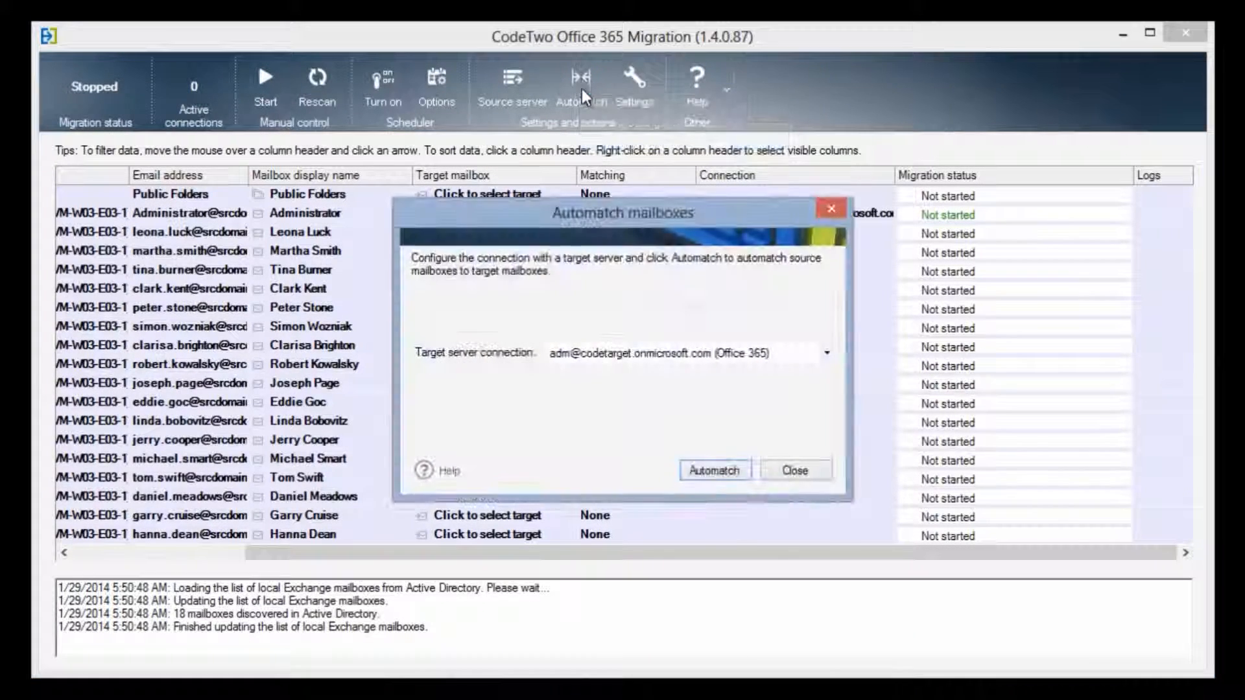
click(742, 470)
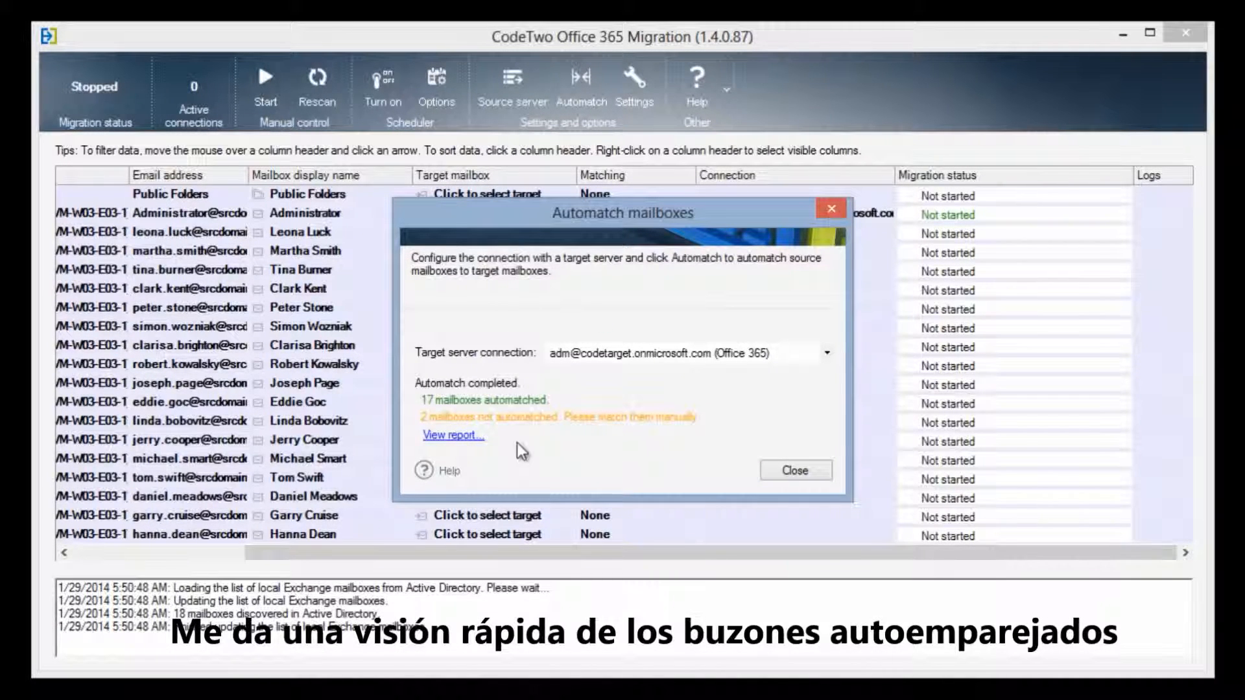
click(453, 435)
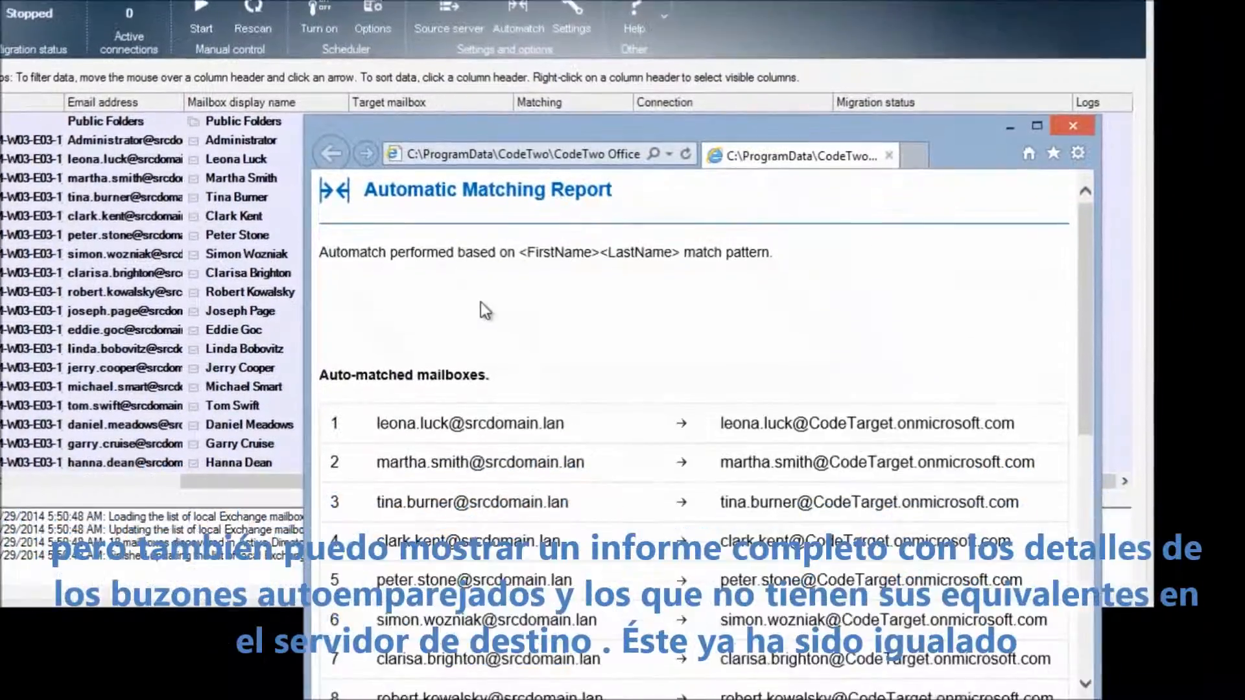
Review the unmatched Administrator and Public Folders entries in the report, then close it.
scroll(642, 435, down, 6)
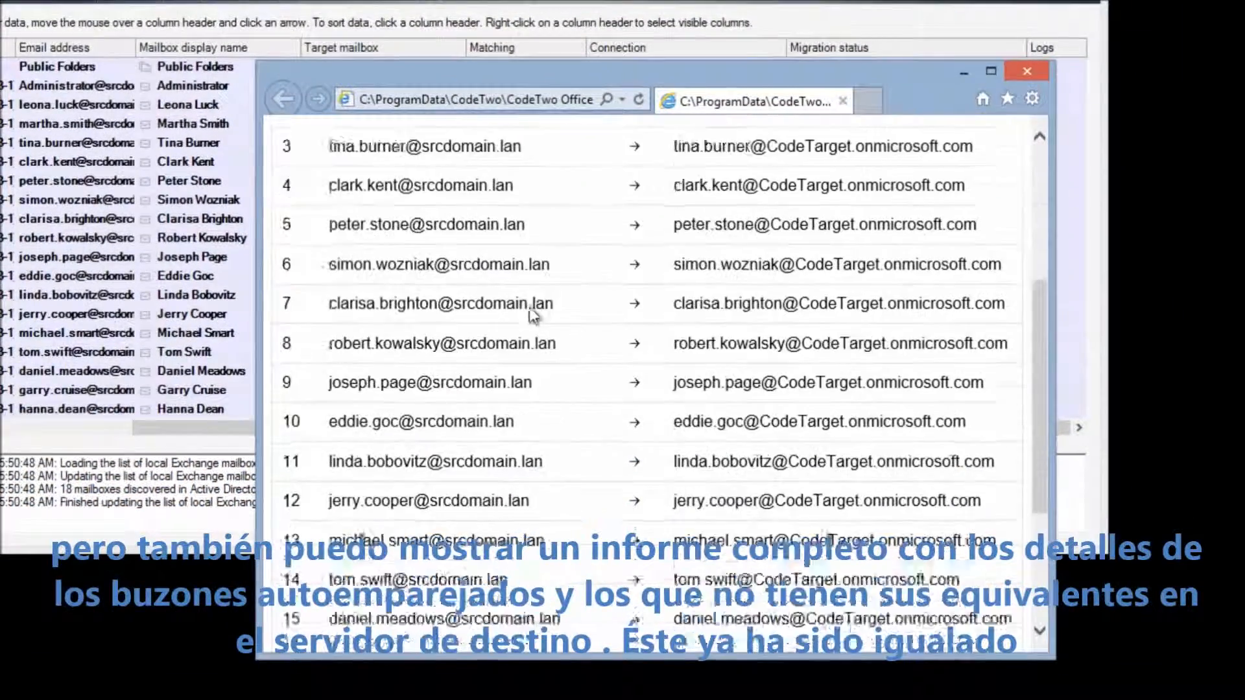
scroll(529, 306, down, 4)
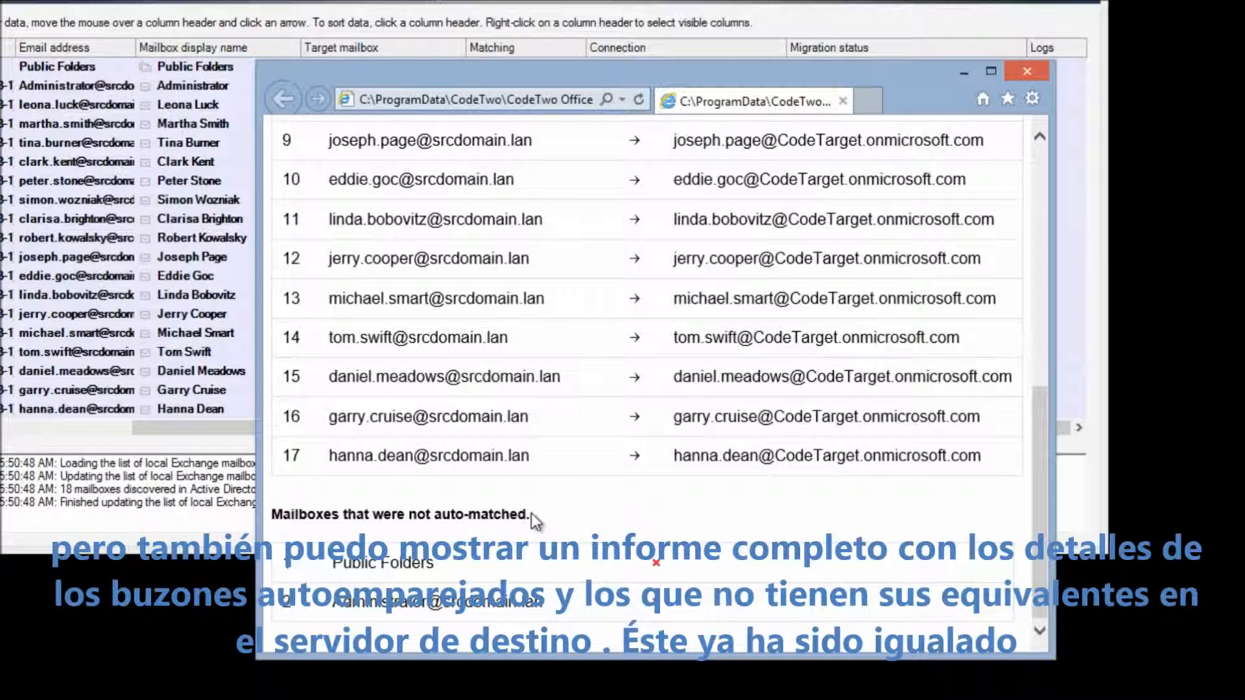
drag(329, 602, 483, 604)
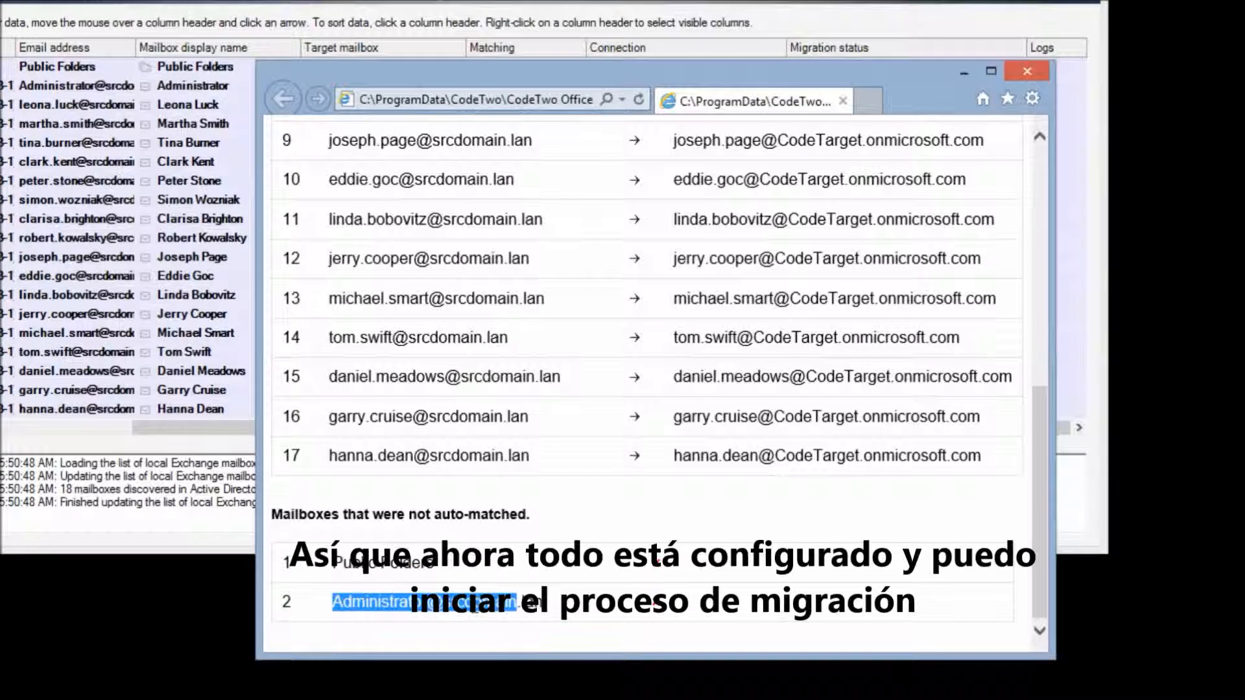
double_click(352, 564)
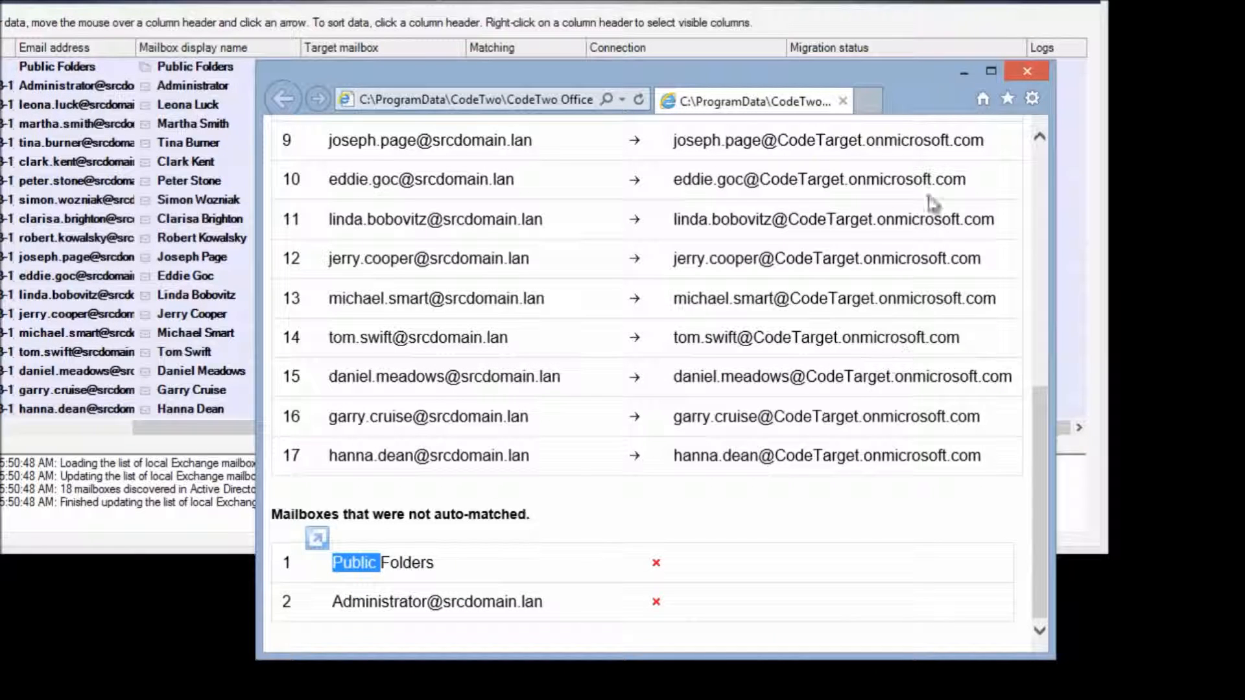
click(1030, 71)
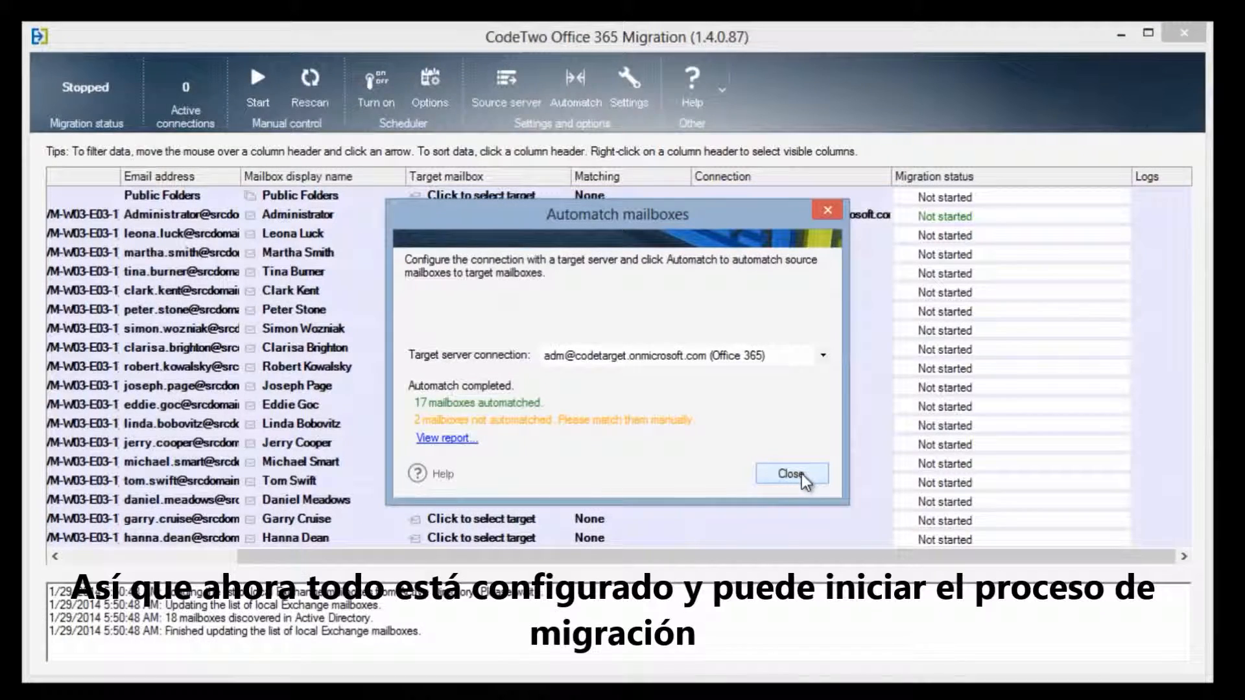
Start migrating the matched mailboxes and confirm 2 max active connections in Settings.
click(791, 473)
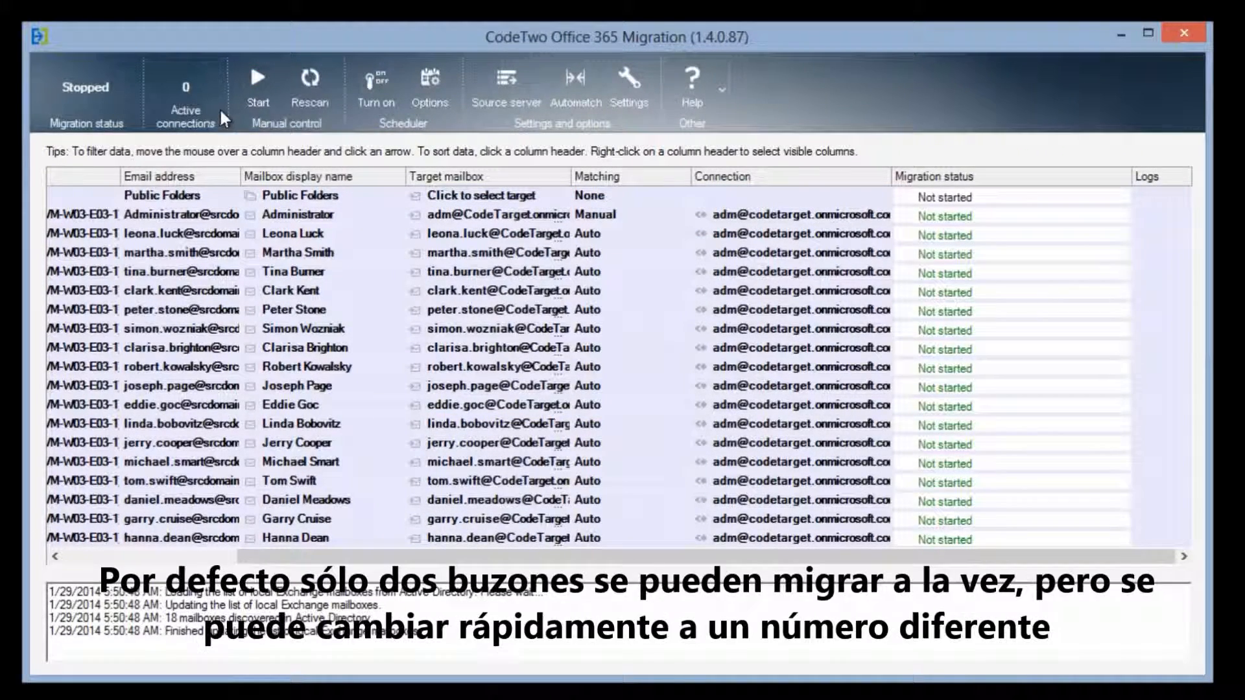
click(252, 91)
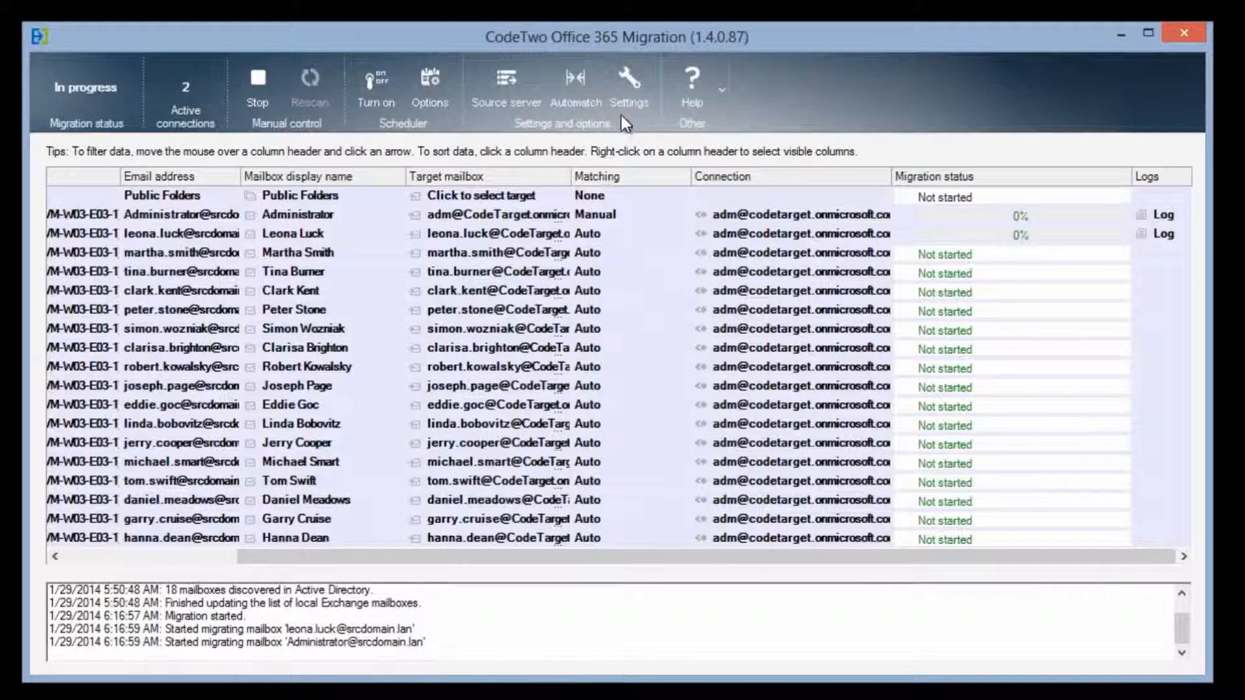
click(637, 85)
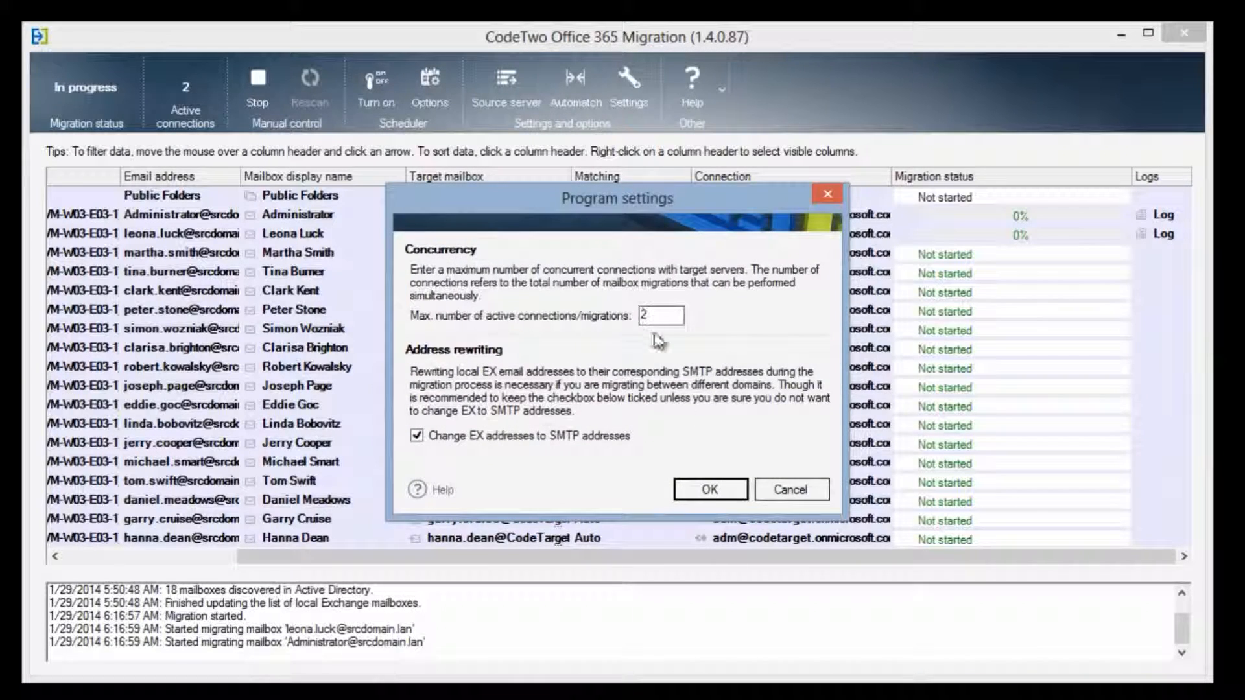
click(710, 490)
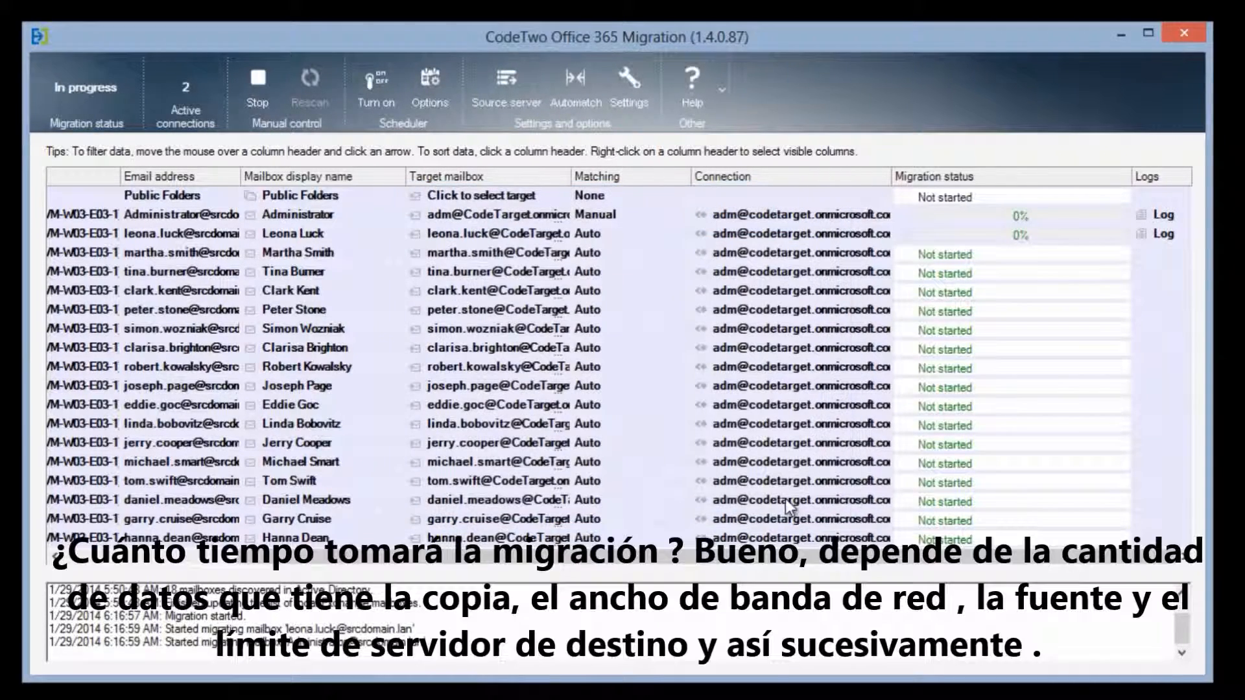